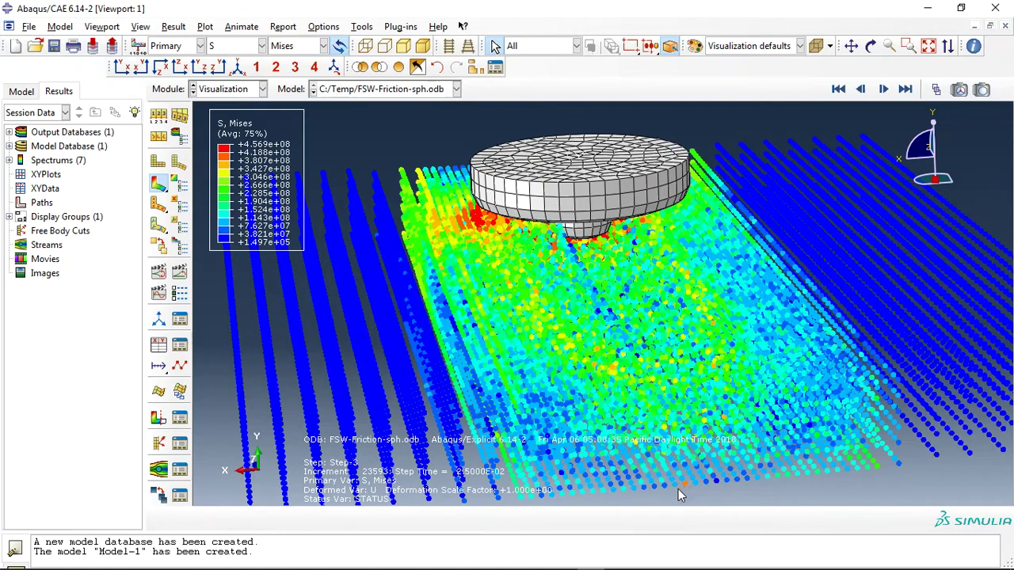
- Orbit the friction stir welding model into a side view of the tool and particles
{"action": "left_click", "coordinate": [870, 45]}
{"action": "mouse_move", "coordinate": [755, 277]}
{"action": "left_mouse_down"}
{"action": "mouse_move", "coordinate": [697, 293]}
{"action": "mouse_move", "coordinate": [766, 293]}
{"action": "mouse_move", "coordinate": [724, 299]}
{"action": "left_mouse_up"}
{"action": "mouse_move", "coordinate": [651, 293]}
{"action": "left_mouse_down"}
{"action": "mouse_move", "coordinate": [626, 285]}
{"action": "mouse_move", "coordinate": [622, 312]}
{"action": "mouse_move", "coordinate": [640, 378]}
{"action": "mouse_move", "coordinate": [658, 357]}
{"action": "mouse_move", "coordinate": [642, 357]}
{"action": "mouse_move", "coordinate": [607, 326]}
{"action": "mouse_move", "coordinate": [600, 336]}
{"action": "left_mouse_up"}
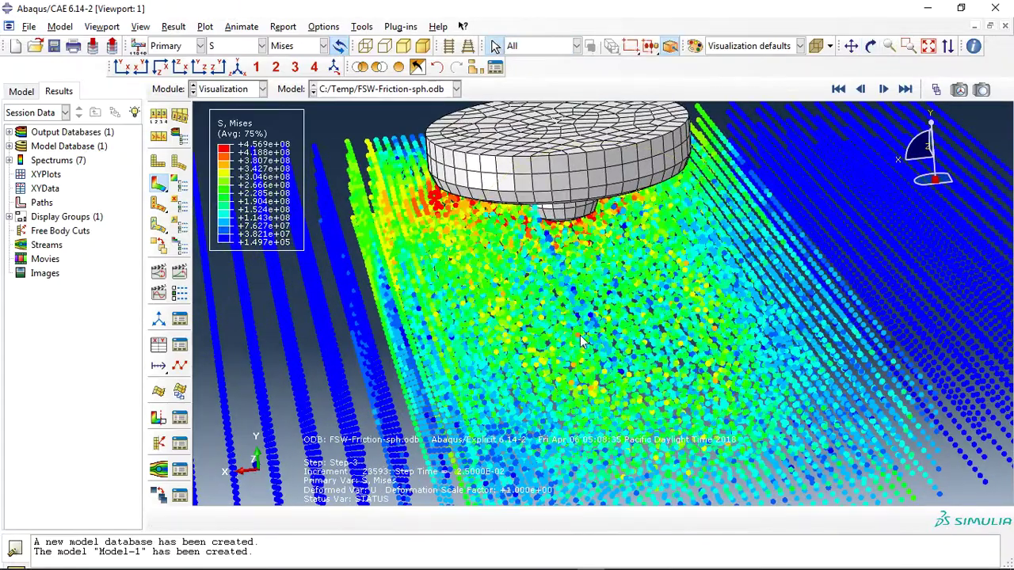
{"action": "mouse_move", "coordinate": [625, 343]}
{"action": "left_mouse_down"}
{"action": "mouse_move", "coordinate": [638, 272]}
{"action": "mouse_move", "coordinate": [606, 389]}
{"action": "mouse_move", "coordinate": [606, 367]}
{"action": "mouse_move", "coordinate": [570, 405]}
{"action": "left_mouse_up"}
{"action": "key", "text": "Escape"}
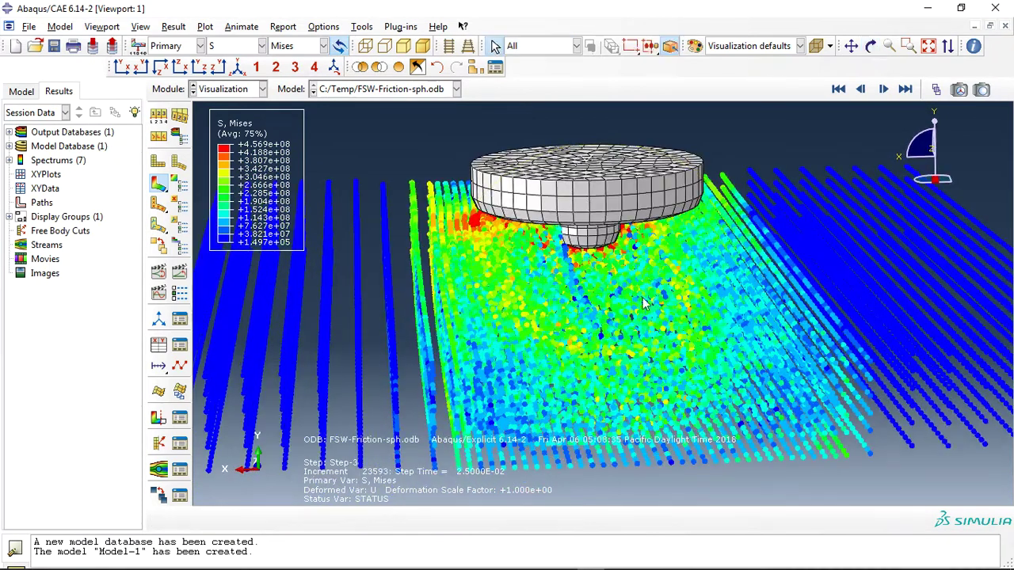
- Play the Mises stress time-history animation through to Step-3's final increment
{"action": "left_click", "coordinate": [180, 271]}
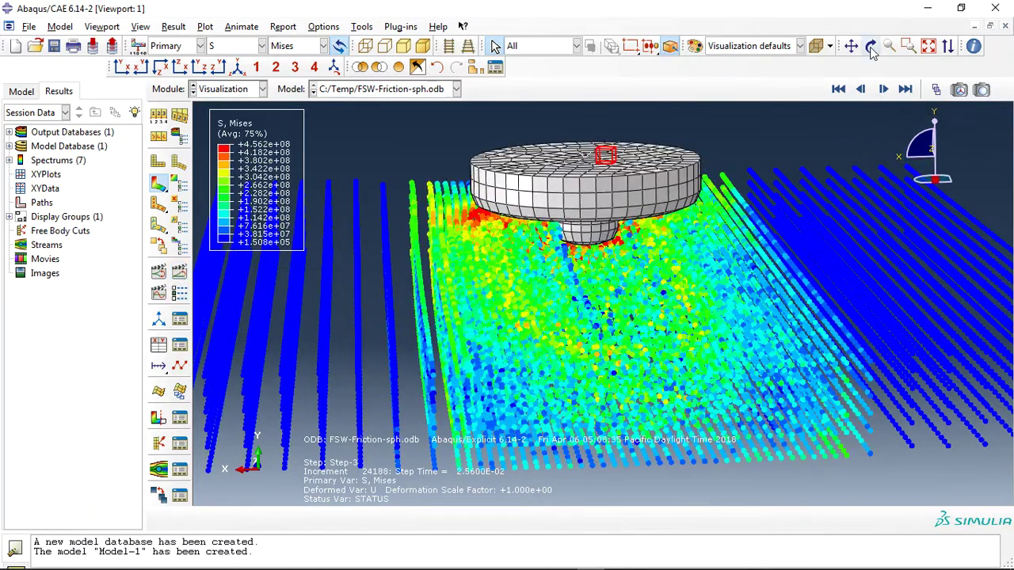
- Orbit the final Mises stress result to an oblique angle showing the tool and stirred particles
{"action": "mouse_move", "coordinate": [661, 349]}
{"action": "left_mouse_down"}
{"action": "mouse_move", "coordinate": [610, 328]}
{"action": "mouse_move", "coordinate": [625, 344]}
{"action": "mouse_move", "coordinate": [626, 284]}
{"action": "mouse_move", "coordinate": [629, 309]}
{"action": "mouse_move", "coordinate": [679, 271]}
{"action": "mouse_move", "coordinate": [626, 293]}
{"action": "mouse_move", "coordinate": [626, 317]}
{"action": "mouse_move", "coordinate": [625, 285]}
{"action": "left_mouse_up"}
{"action": "key", "text": "Escape"}
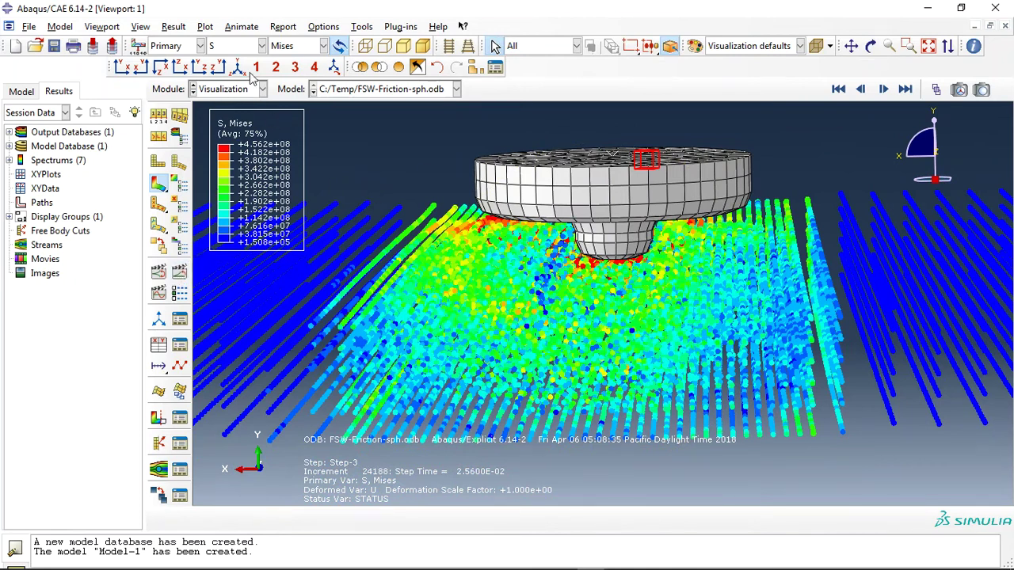
{"action": "left_click", "coordinate": [238, 45]}
- Switch the contour variable to TEMP, briefly trying CSHEAR1 before returning to temperature
{"action": "left_click", "coordinate": [237, 202]}
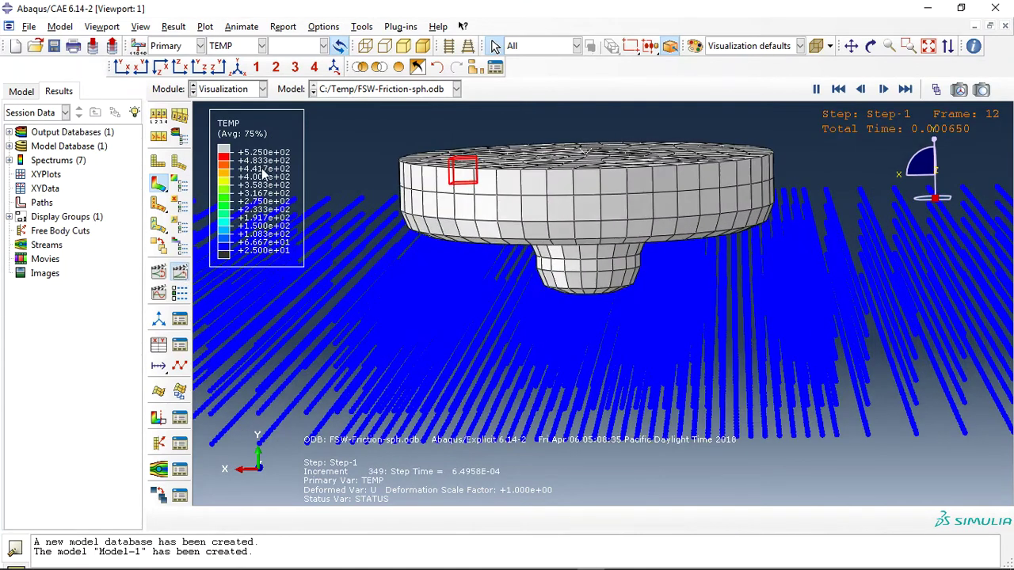
{"action": "left_click", "coordinate": [225, 46]}
{"action": "left_click", "coordinate": [230, 63]}
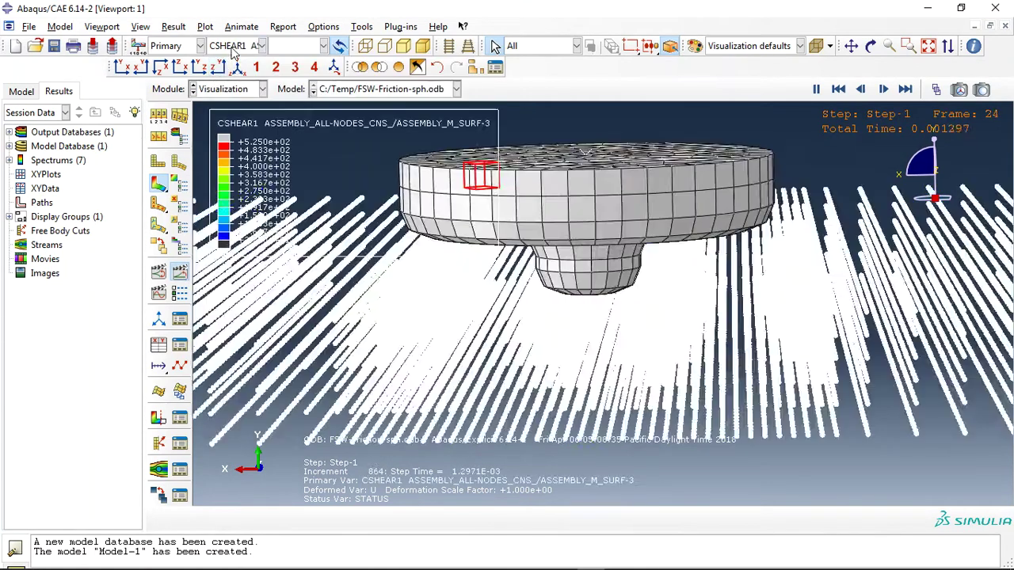
{"action": "left_click", "coordinate": [224, 205]}
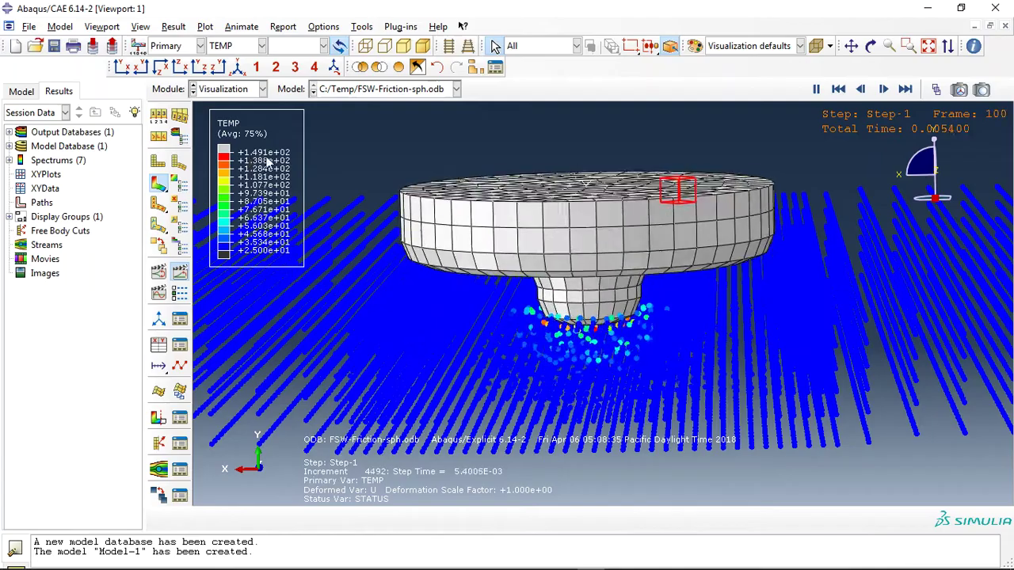
- Zoom in around the pin, then auto-fit the whole model in the view
{"action": "scroll", "coordinate": [557, 361], "scroll_direction": "up", "scroll_amount": 1}
{"action": "scroll", "coordinate": [566, 345], "scroll_direction": "up", "scroll_amount": 2}
{"action": "scroll", "coordinate": [582, 317], "scroll_direction": "up", "scroll_amount": 2}
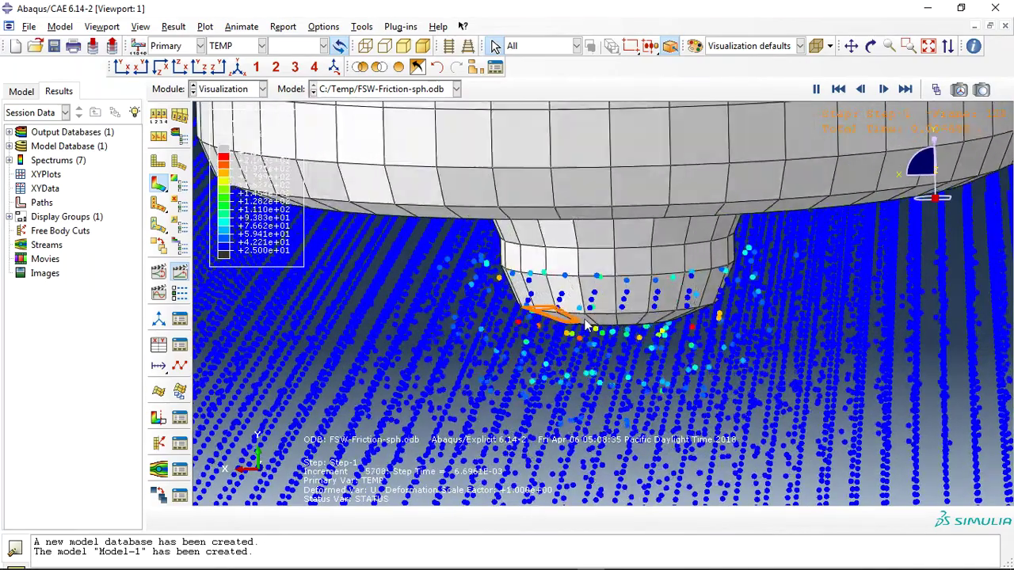
{"action": "scroll", "coordinate": [578, 336], "scroll_direction": "down", "scroll_amount": 2}
{"action": "scroll", "coordinate": [586, 333], "scroll_direction": "down", "scroll_amount": 1}
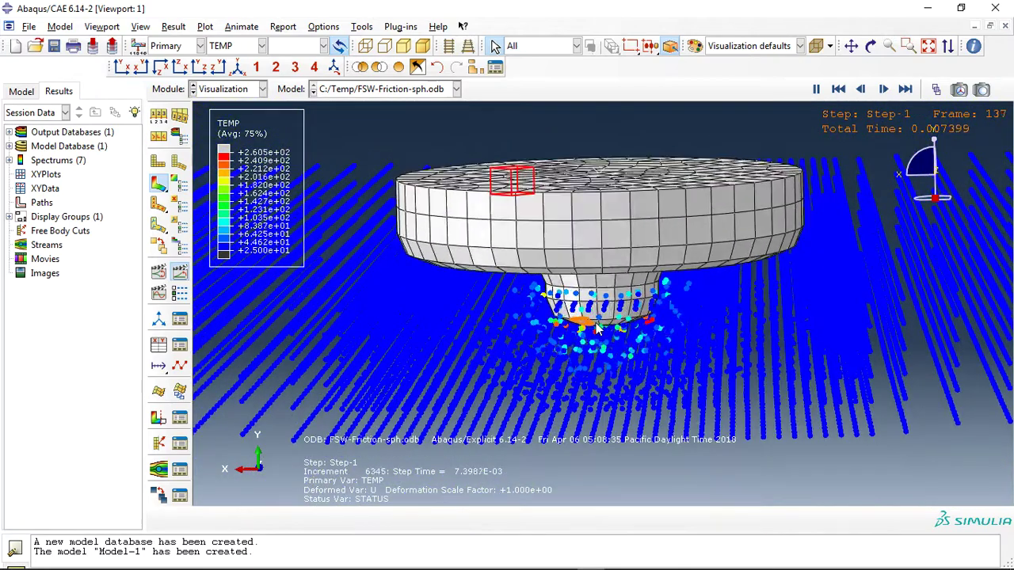
{"action": "scroll", "coordinate": [598, 331], "scroll_direction": "up", "scroll_amount": 2}
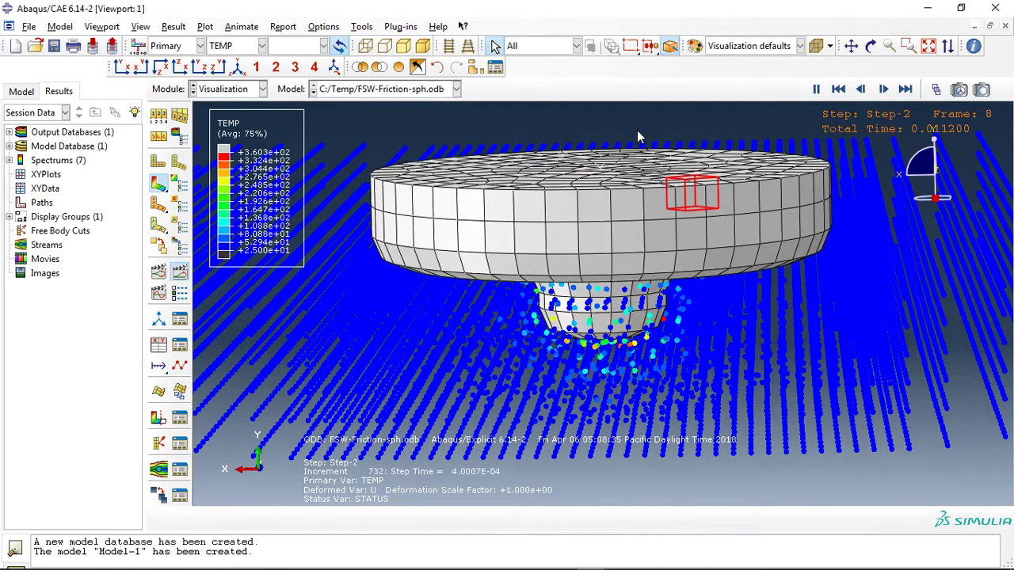
{"action": "left_click", "coordinate": [927, 46]}
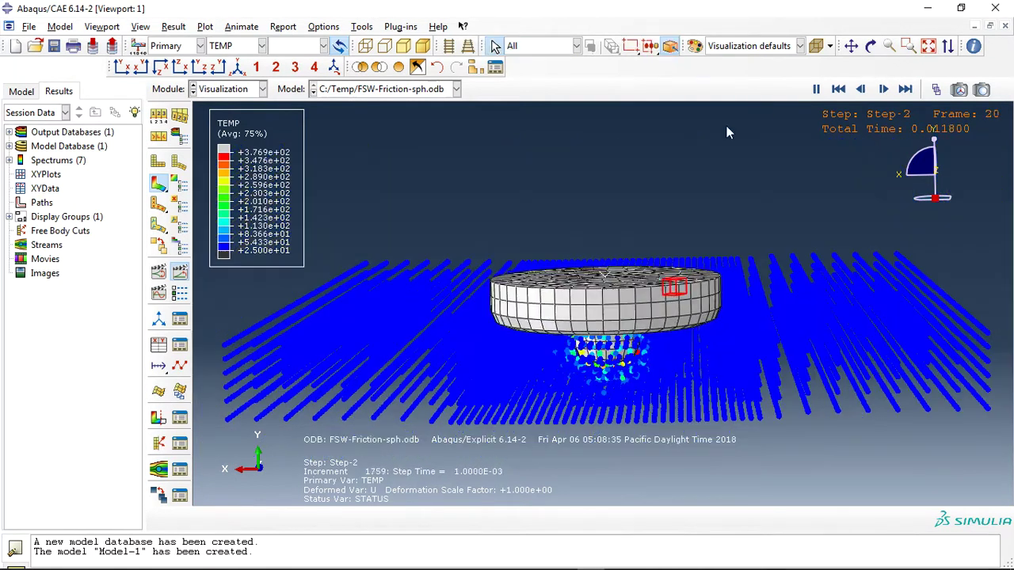
- Orbit the plate and tool to a new angle while the TEMP animation finishes
{"action": "left_click", "coordinate": [869, 46]}
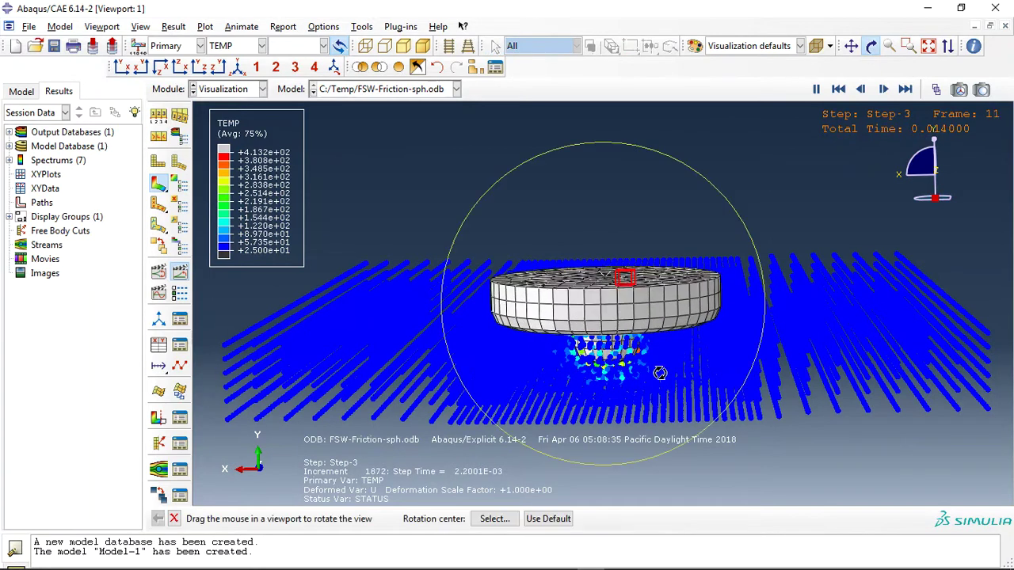
{"action": "left_click_drag", "start_coordinate": [637, 355], "coordinate": [601, 441]}
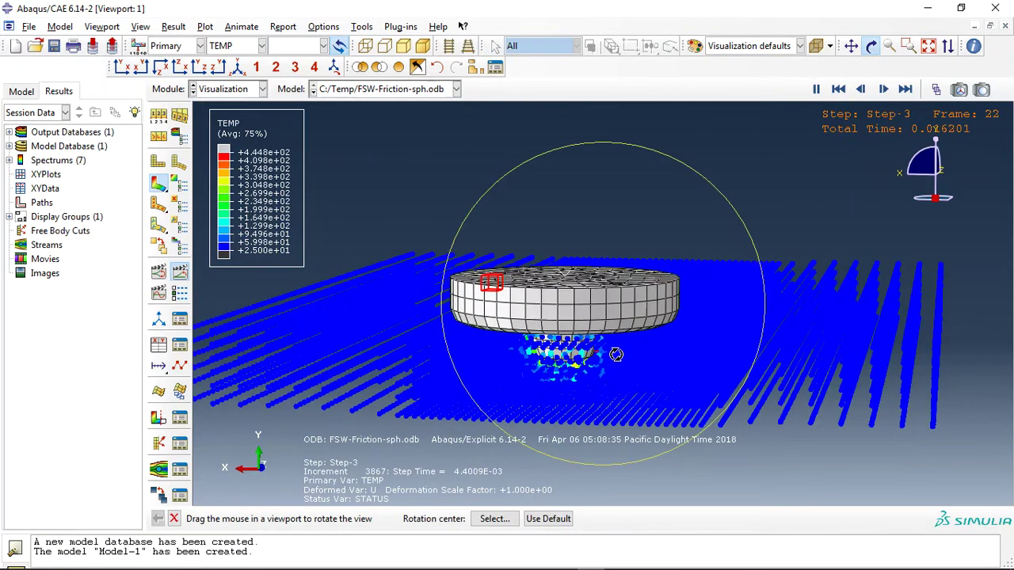
{"action": "key", "text": "Escape"}
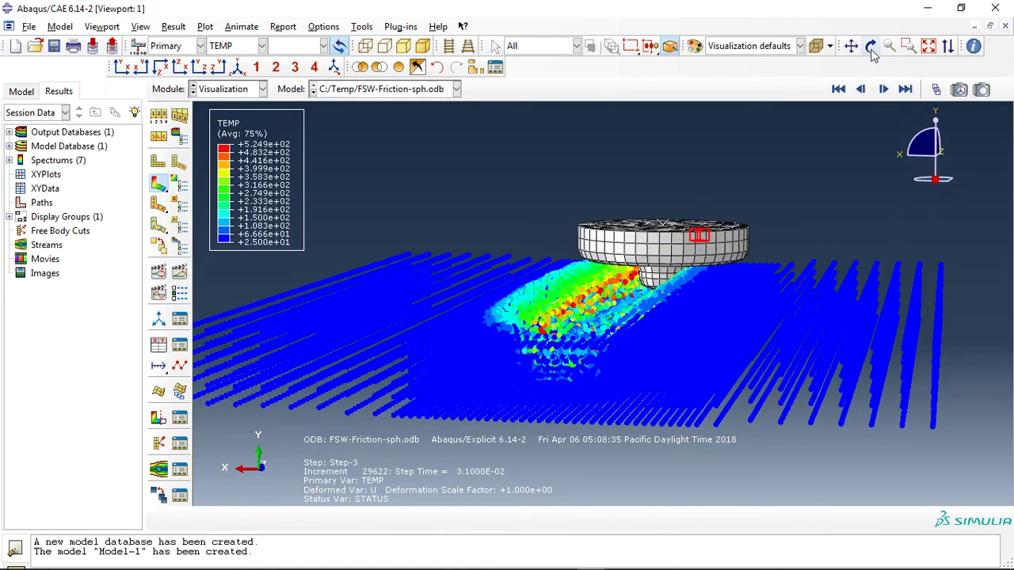
- Orbit close on the hot weld trail with the whole tool above it, then switch to Chrome
{"action": "left_click", "coordinate": [870, 46]}
{"action": "left_click_drag", "start_coordinate": [602, 301], "coordinate": [444, 355]}
{"action": "scroll", "coordinate": [704, 250], "scroll_direction": "up", "scroll_amount": 3}
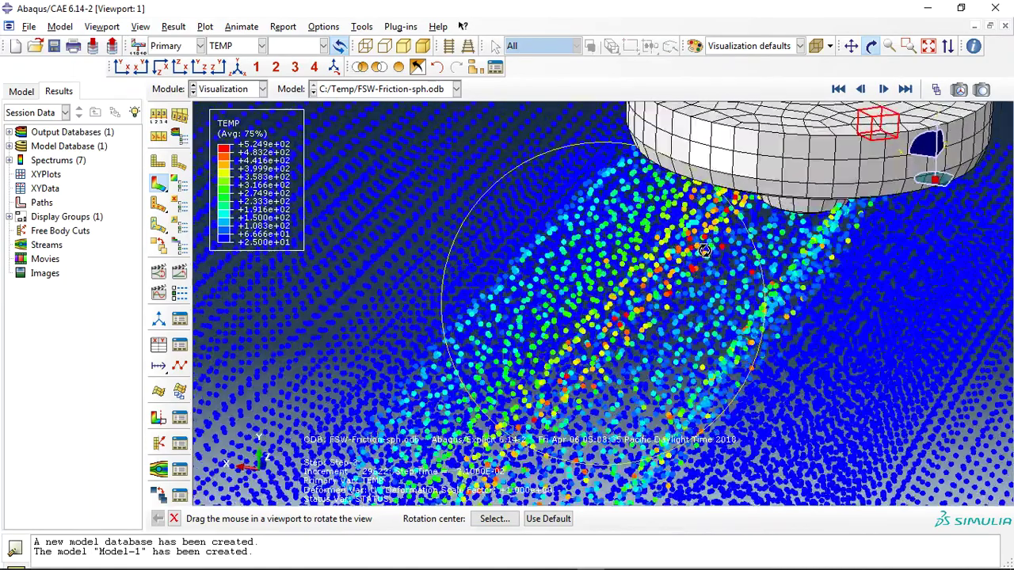
{"action": "scroll", "coordinate": [704, 251], "scroll_direction": "down", "scroll_amount": 2}
{"action": "left_click_drag", "start_coordinate": [645, 273], "coordinate": [566, 485]}
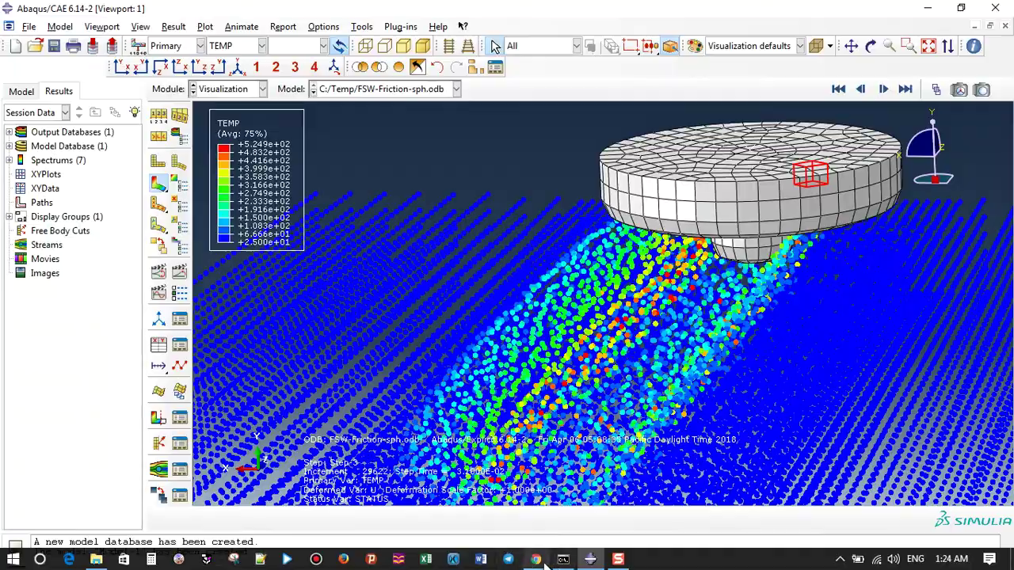
{"action": "left_click", "coordinate": [536, 559]}
- Open the friction stir welding article's 'ادامه نوشته' link in a new Chrome tab
{"action": "scroll", "coordinate": [362, 261], "scroll_direction": "up", "scroll_amount": 1}
{"action": "scroll", "coordinate": [163, 245], "scroll_direction": "up", "scroll_amount": 2}
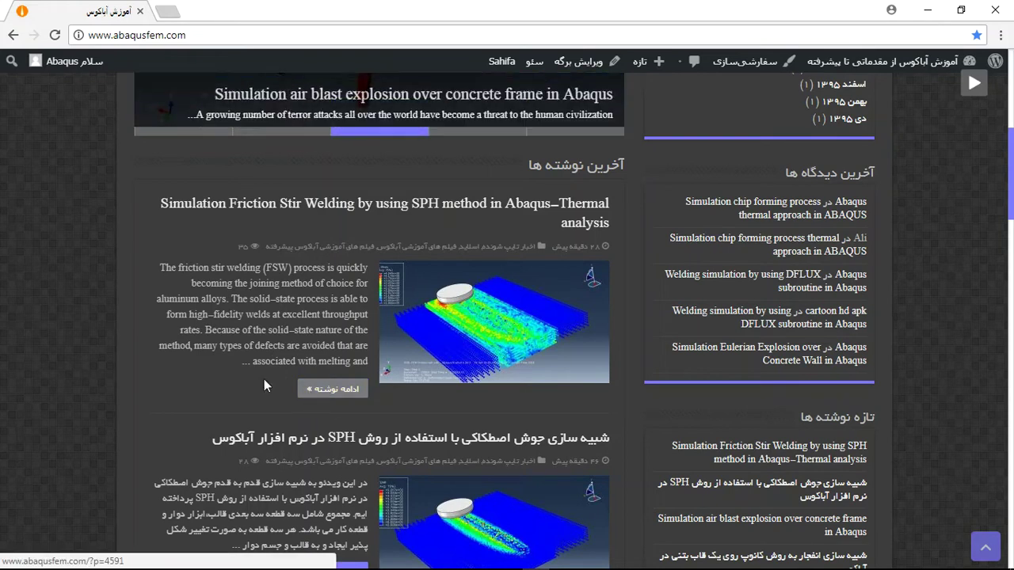
{"action": "right_click", "coordinate": [91, 260]}
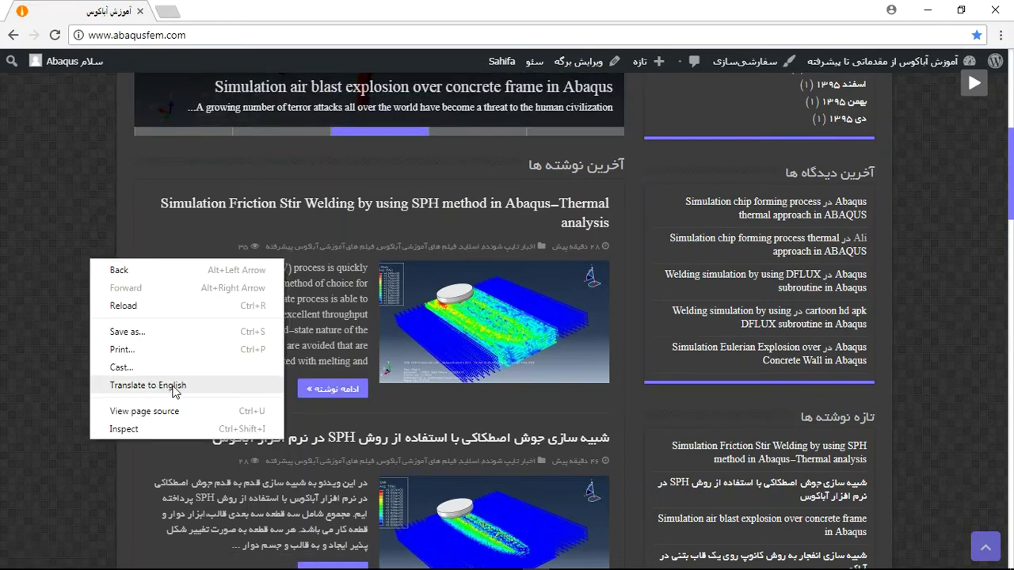
{"action": "left_click", "coordinate": [33, 353]}
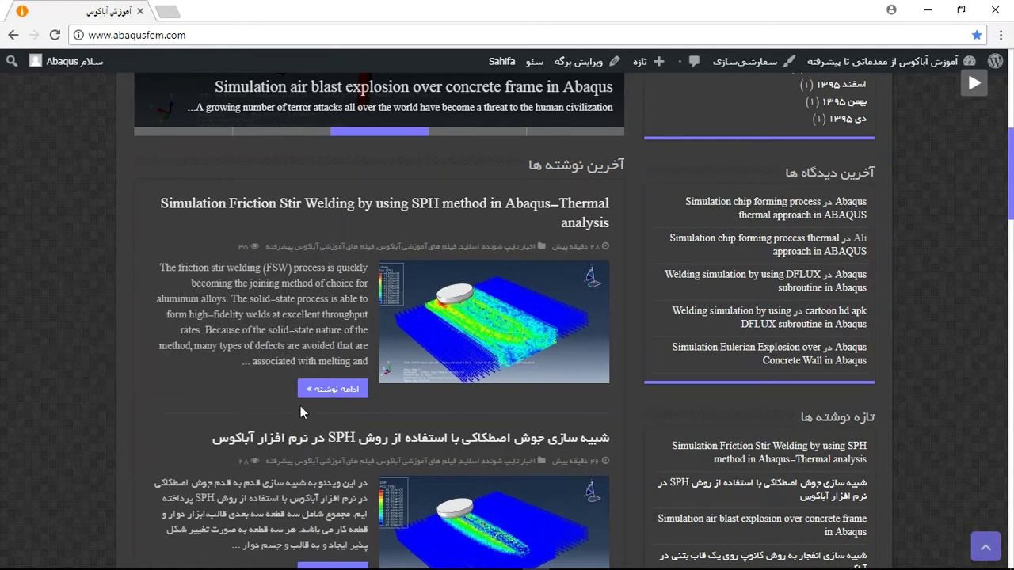
{"action": "right_click", "coordinate": [308, 391]}
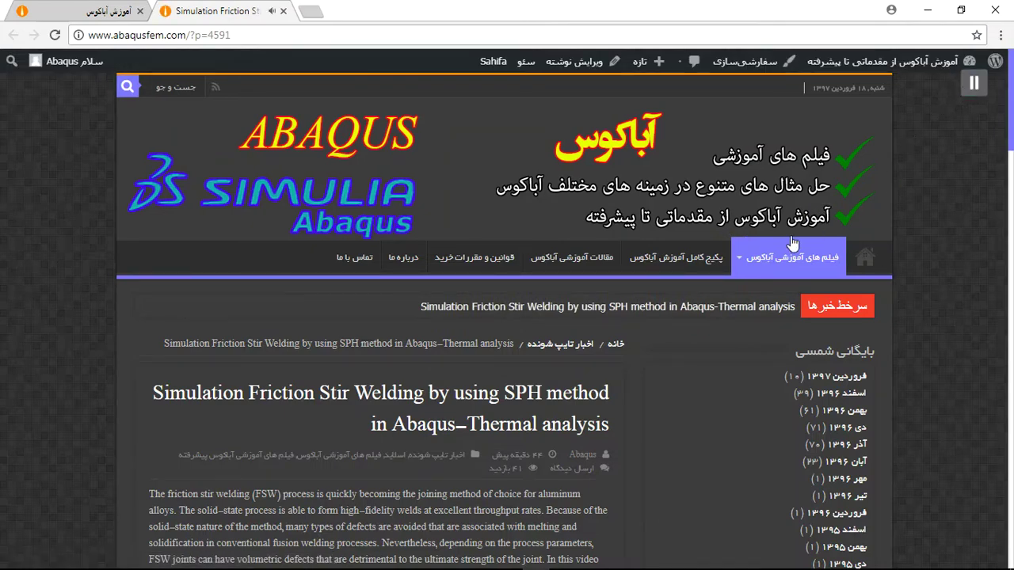
- Scroll past the article's Mises stress and temperature figures to the graphs and purchase section
{"action": "scroll", "coordinate": [535, 346], "scroll_direction": "down", "scroll_amount": 3}
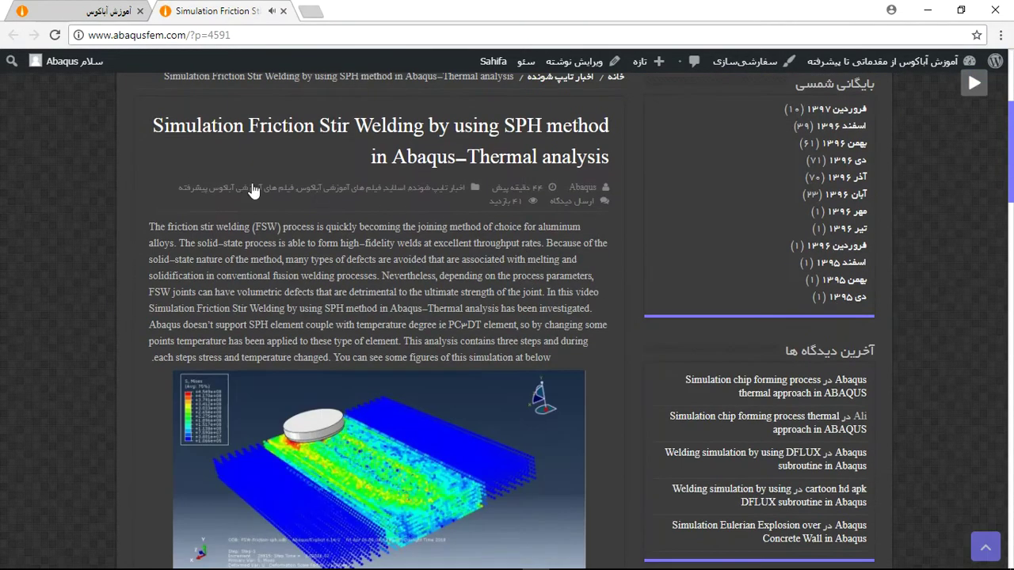
{"action": "scroll", "coordinate": [369, 243], "scroll_direction": "down", "scroll_amount": 1}
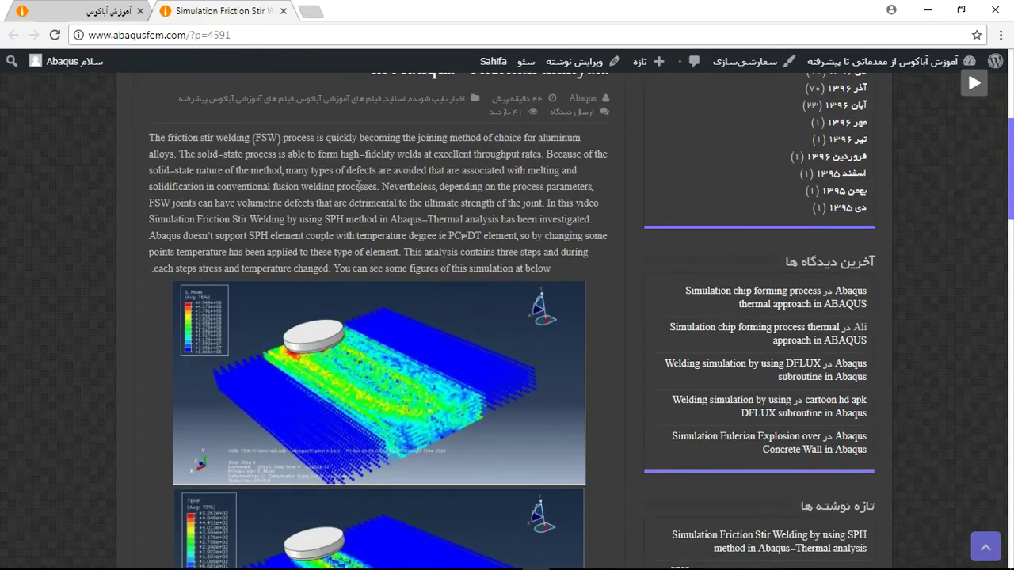
{"action": "scroll", "coordinate": [331, 245], "scroll_direction": "down", "scroll_amount": 2}
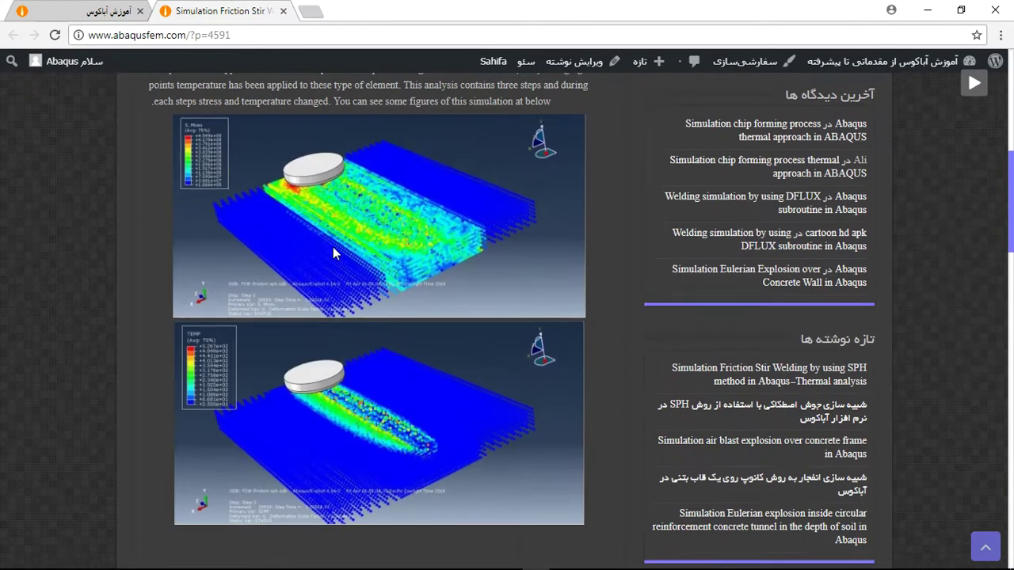
{"action": "scroll", "coordinate": [335, 242], "scroll_direction": "down", "scroll_amount": 1}
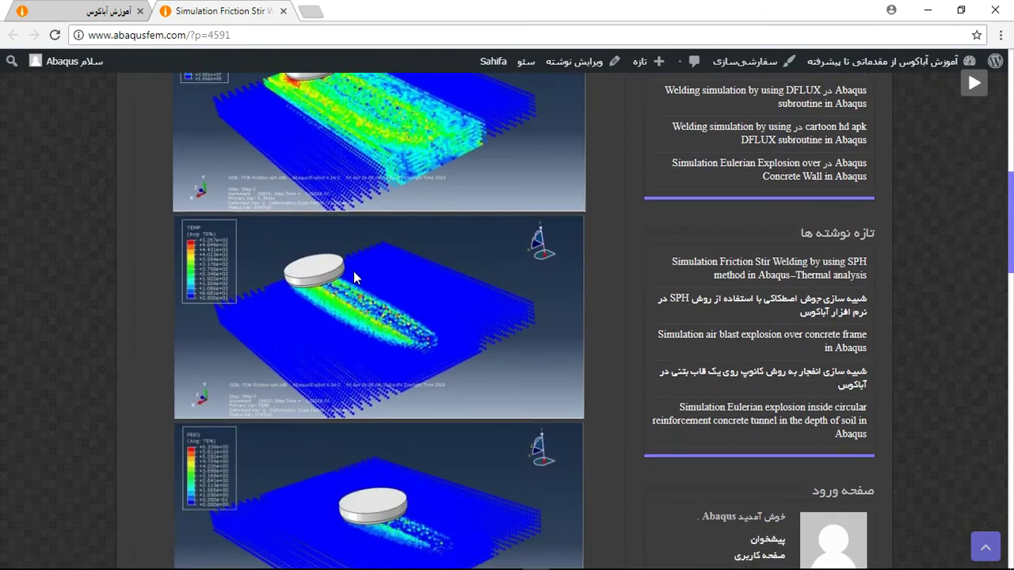
{"action": "scroll", "coordinate": [345, 309], "scroll_direction": "down", "scroll_amount": 1}
{"action": "scroll", "coordinate": [337, 345], "scroll_direction": "down", "scroll_amount": 3}
{"action": "scroll", "coordinate": [333, 340], "scroll_direction": "down", "scroll_amount": 2}
{"action": "scroll", "coordinate": [313, 293], "scroll_direction": "down", "scroll_amount": 1}
{"action": "scroll", "coordinate": [316, 293], "scroll_direction": "down", "scroll_amount": 1}
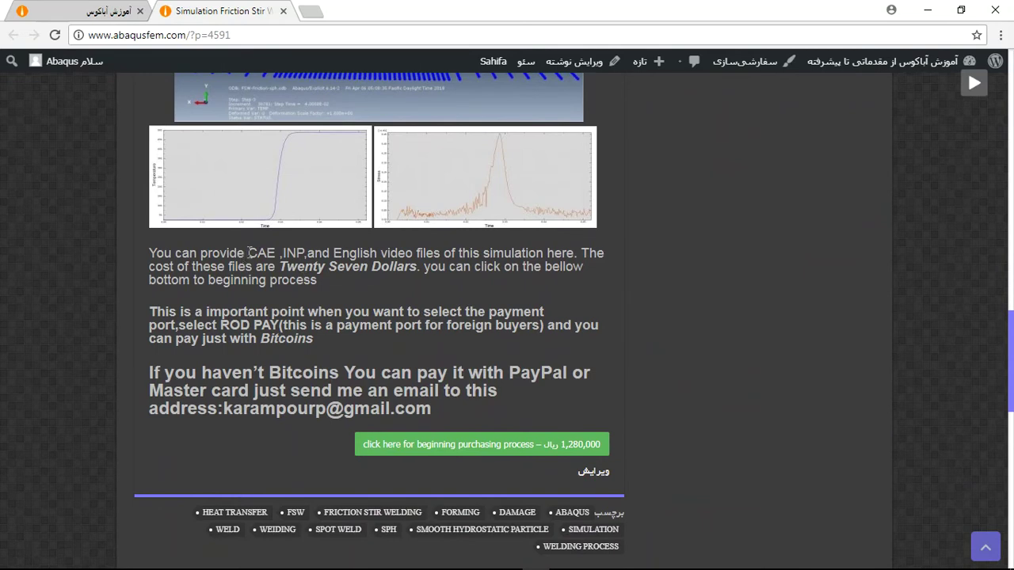
- Highlight the provided files, $27 price, ROD PAY port, Bitcoins, PayPal and contact email in turn
{"action": "left_click_drag", "start_coordinate": [248, 253], "coordinate": [434, 252]}
{"action": "left_click_drag", "start_coordinate": [279, 267], "coordinate": [417, 267]}
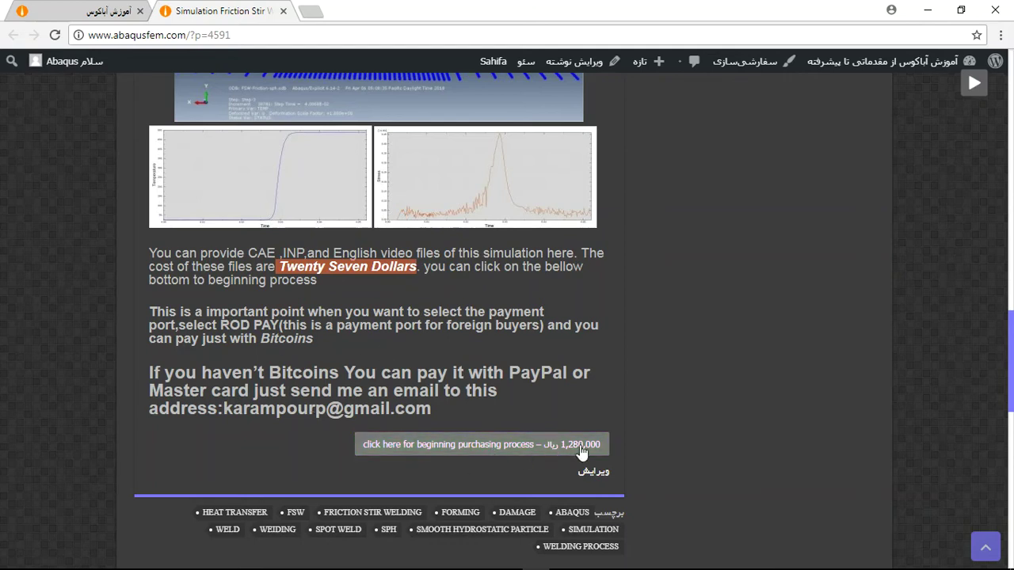
{"action": "left_click_drag", "start_coordinate": [220, 326], "coordinate": [547, 326]}
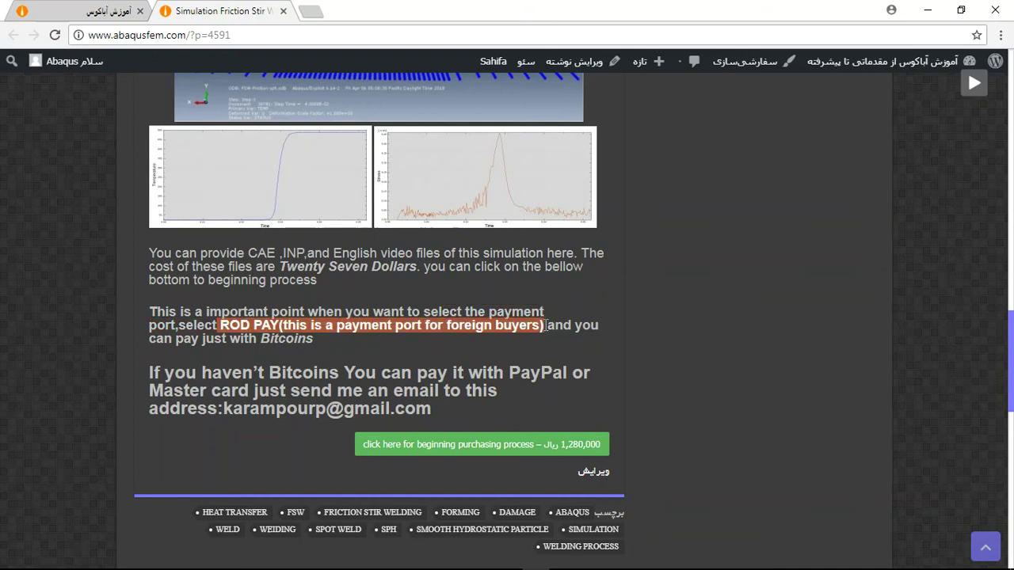
{"action": "left_click_drag", "start_coordinate": [316, 340], "coordinate": [262, 341]}
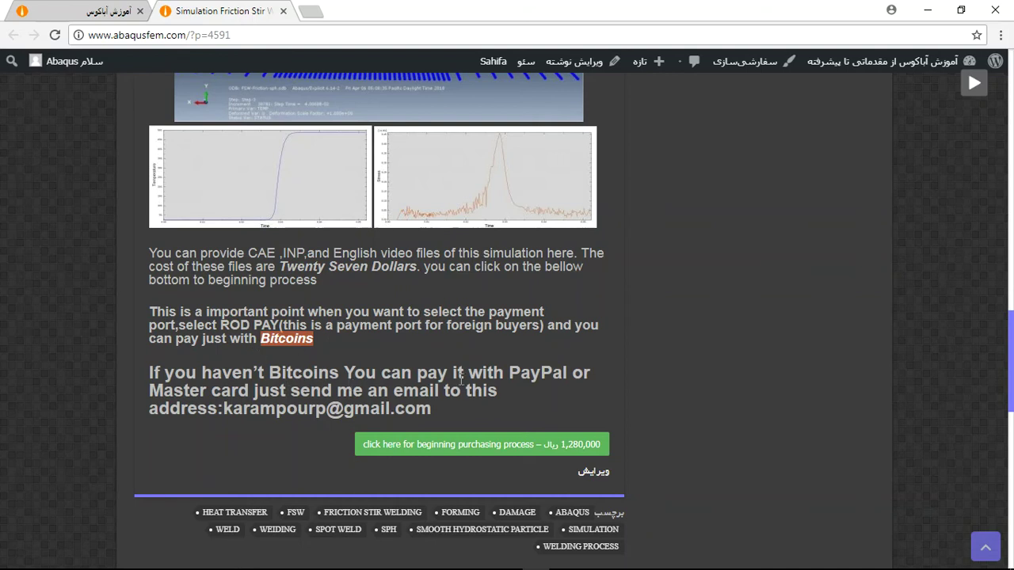
{"action": "left_click_drag", "start_coordinate": [509, 373], "coordinate": [567, 372]}
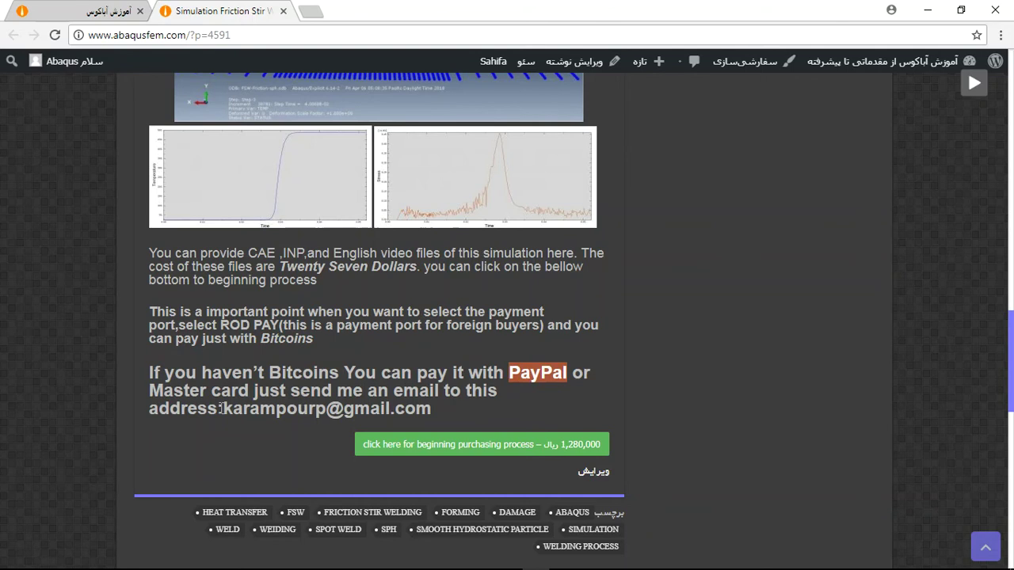
{"action": "left_click_drag", "start_coordinate": [220, 408], "coordinate": [433, 411]}
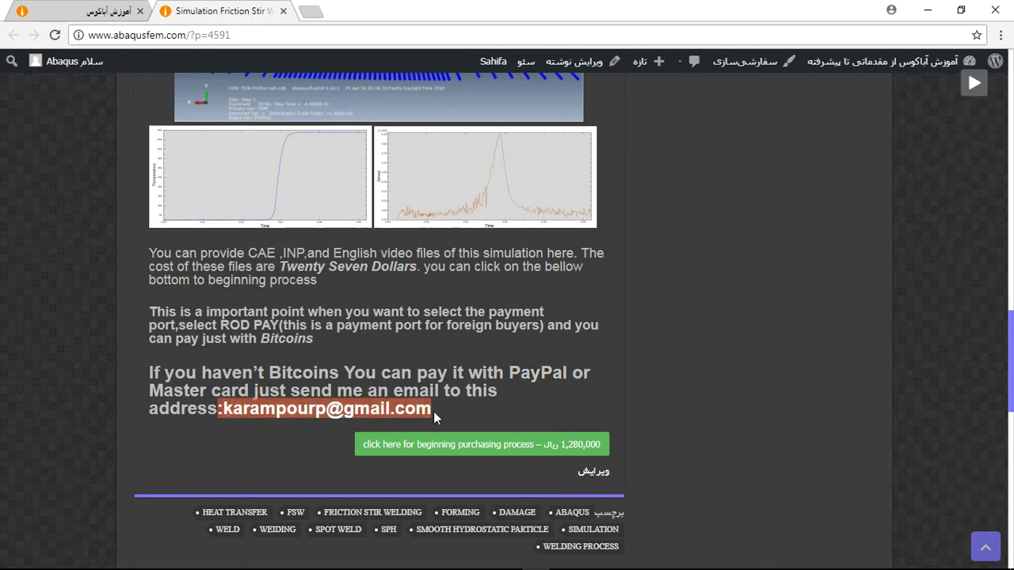
{"action": "left_click", "coordinate": [356, 411]}
- Scroll back up to the article's introduction and first Mises stress figure
{"action": "scroll", "coordinate": [320, 394], "scroll_direction": "up", "scroll_amount": 10}
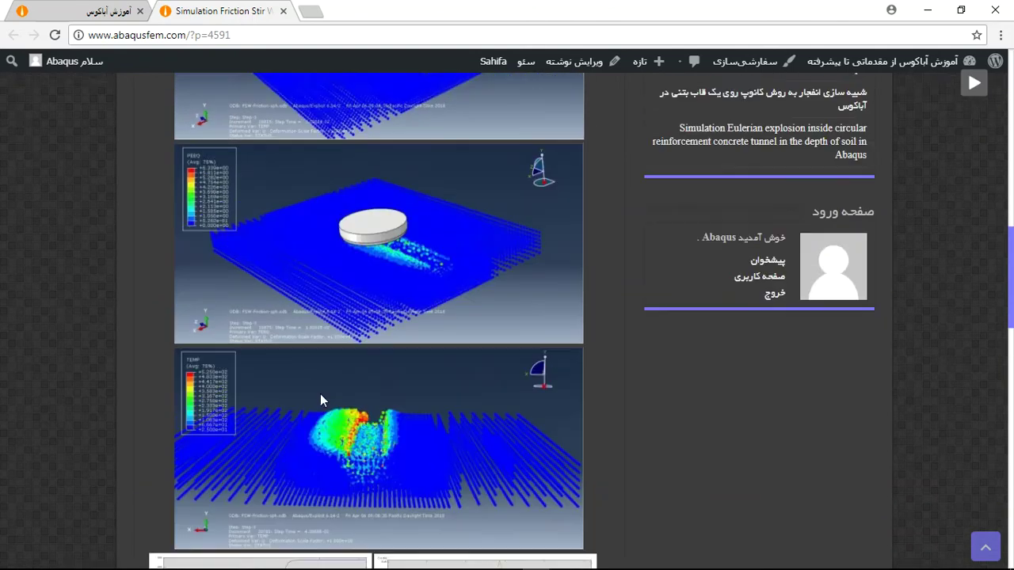
{"action": "scroll", "coordinate": [322, 393], "scroll_direction": "up", "scroll_amount": 10}
{"action": "scroll", "coordinate": [322, 394], "scroll_direction": "up", "scroll_amount": 5}
{"action": "scroll", "coordinate": [323, 394], "scroll_direction": "down", "scroll_amount": 3}
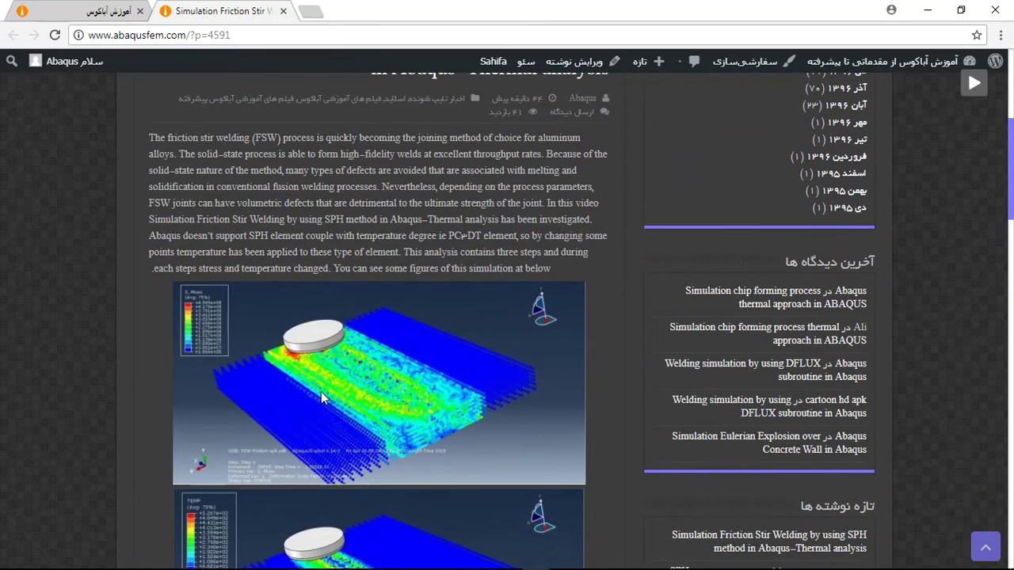